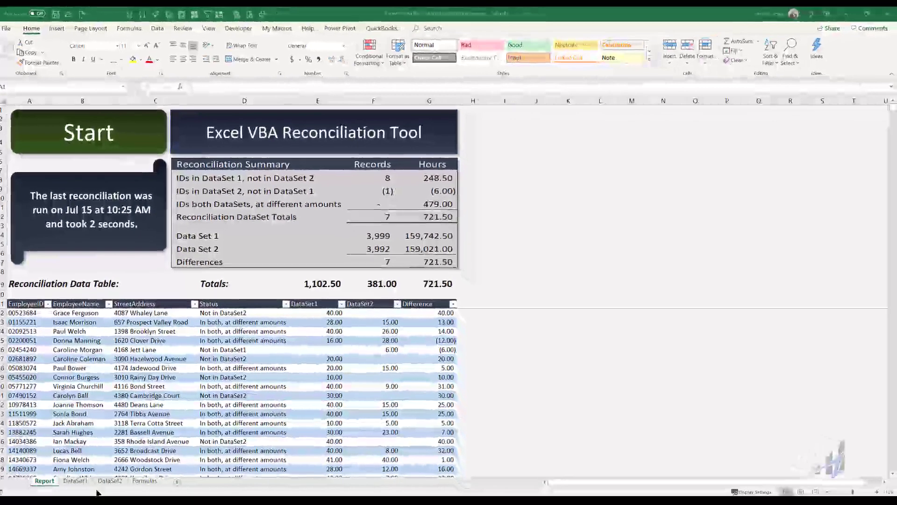
- On the DataSet1 sheet, set the Hours value in cell F223 to 32
left_click(86, 482)
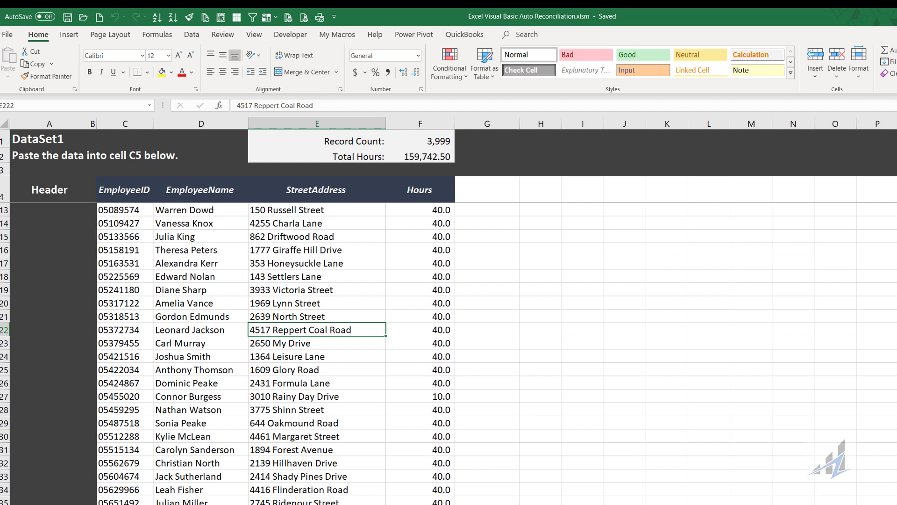
left_click(430, 345)
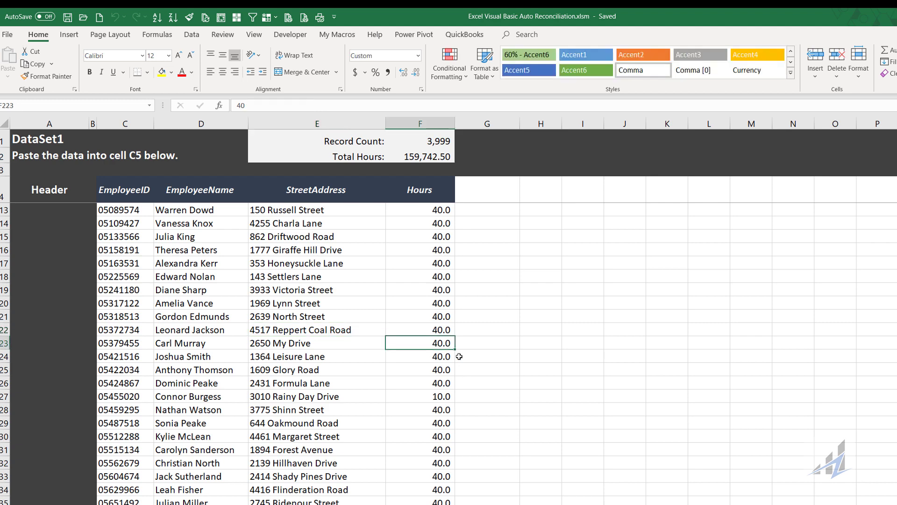
type("32")
key("Return")
- Delete the whole record in row 226 of the DataSet1 sheet
key("Return")
key("Return")
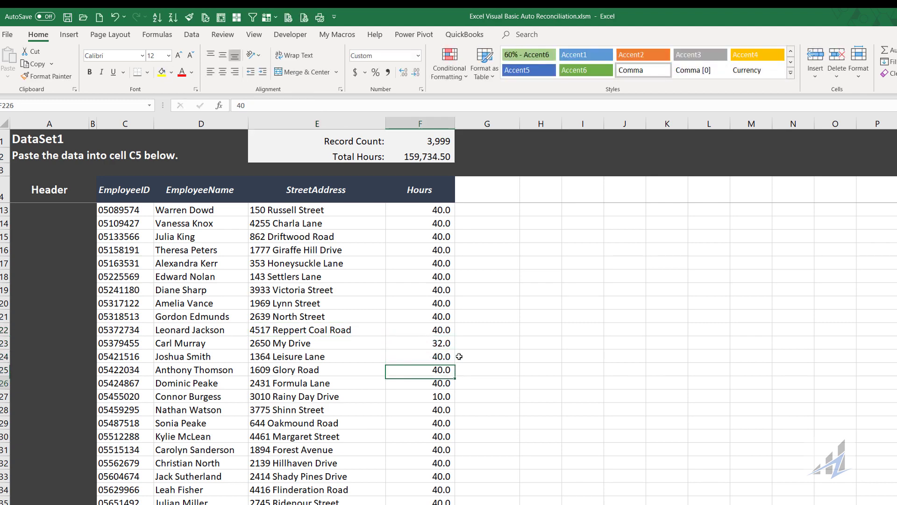
key("shift+space")
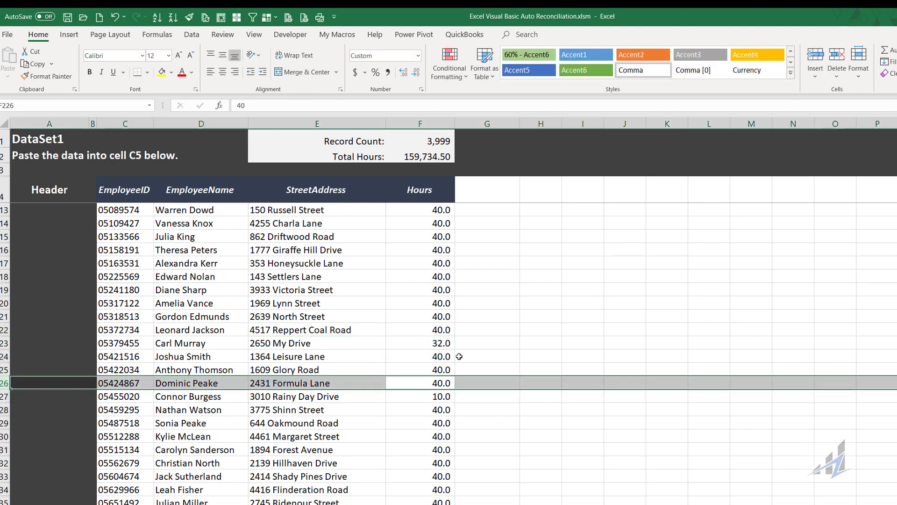
key("ctrl+minus")
left_click(391, 426)
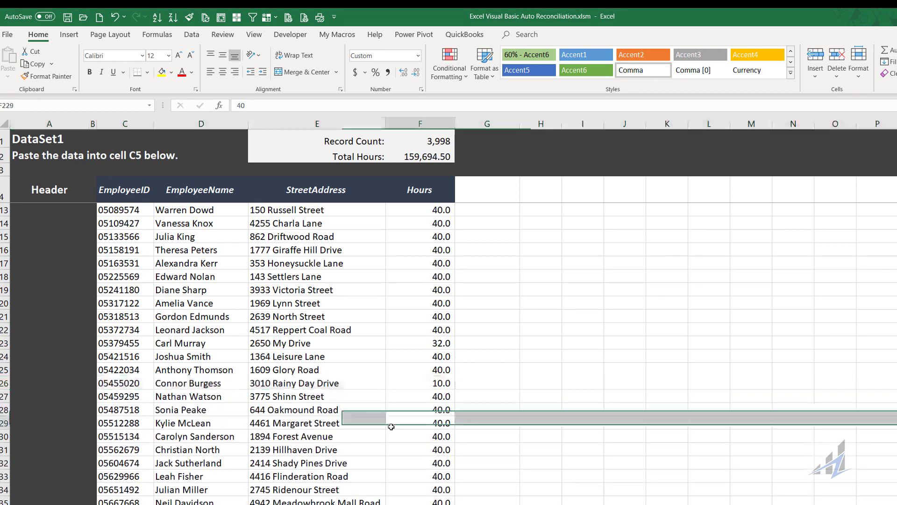
- Delete the three records in rows 306 to 308 of the DataSet1 sheet
scroll(391, 425, "down", 20)
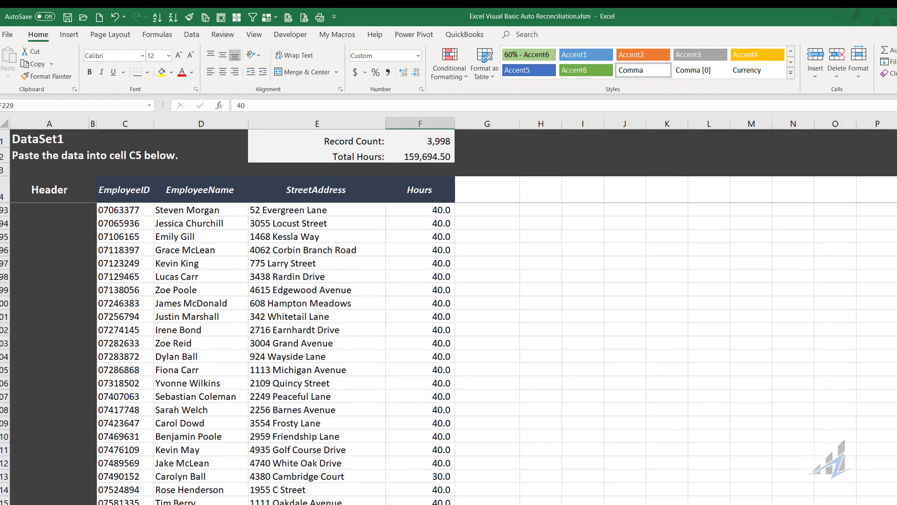
left_click_drag(2, 383, 3, 410)
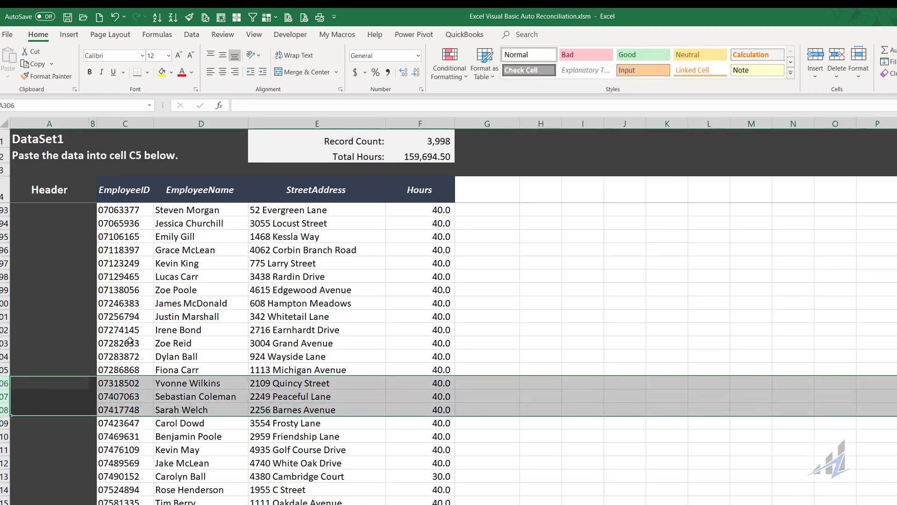
key("ctrl+minus")
left_click(160, 315)
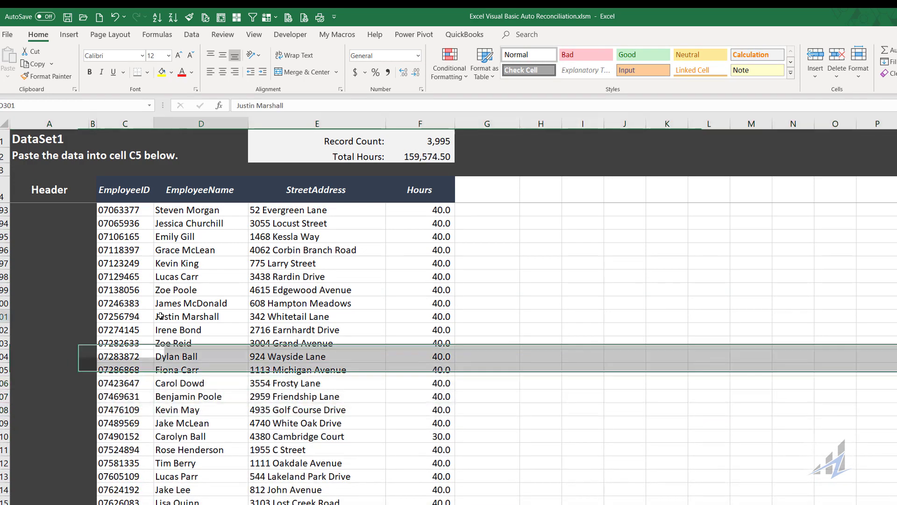
- Return to the Report sheet and run the reconciliation against the edited DataSet1 records
left_click(50, 480)
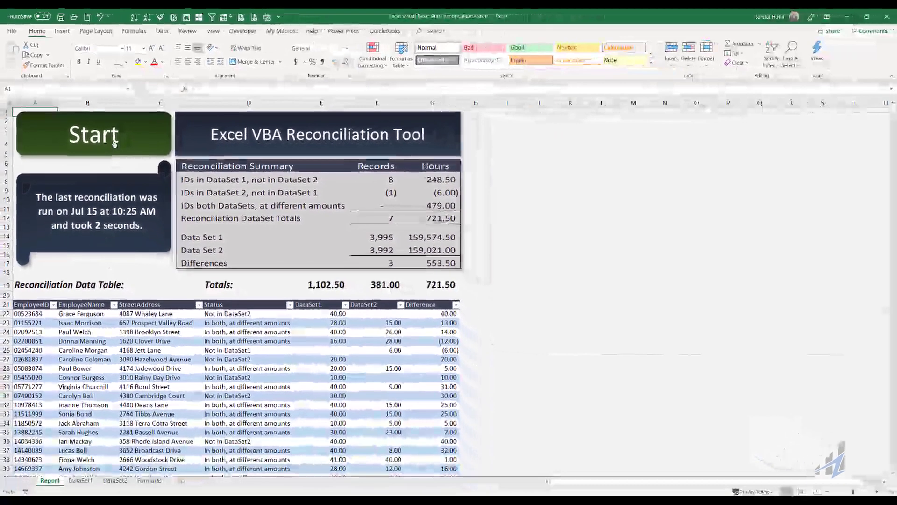
left_click(114, 142)
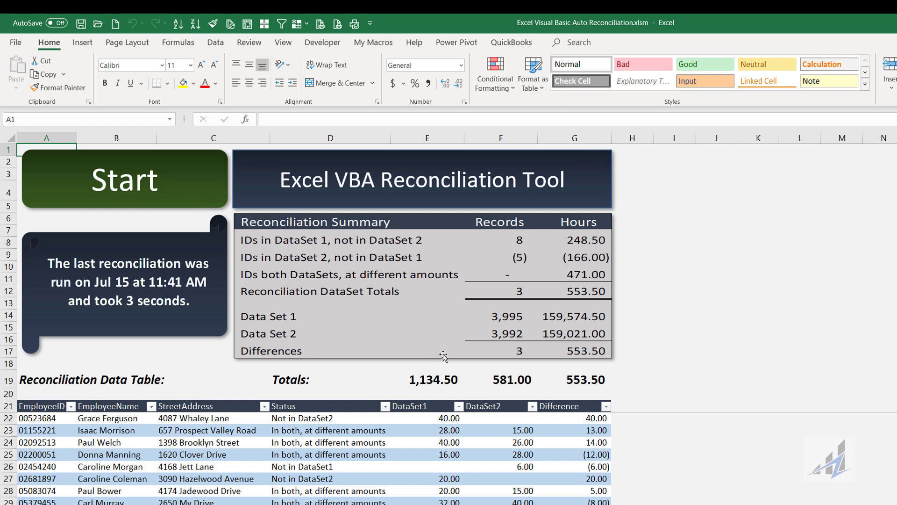
- Filter the reconciliation data table's Status column to show only "Not in DataSet1" records
left_click(385, 405)
left_click(267, 231)
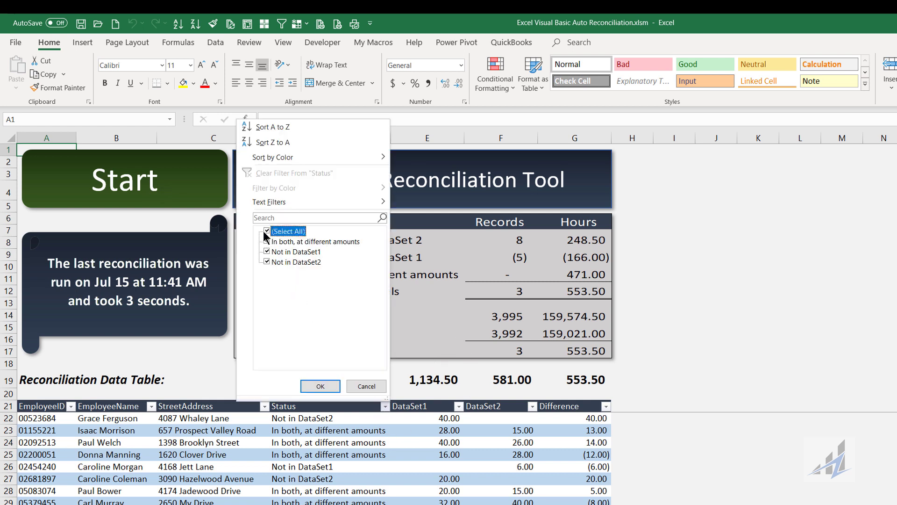
left_click(267, 251)
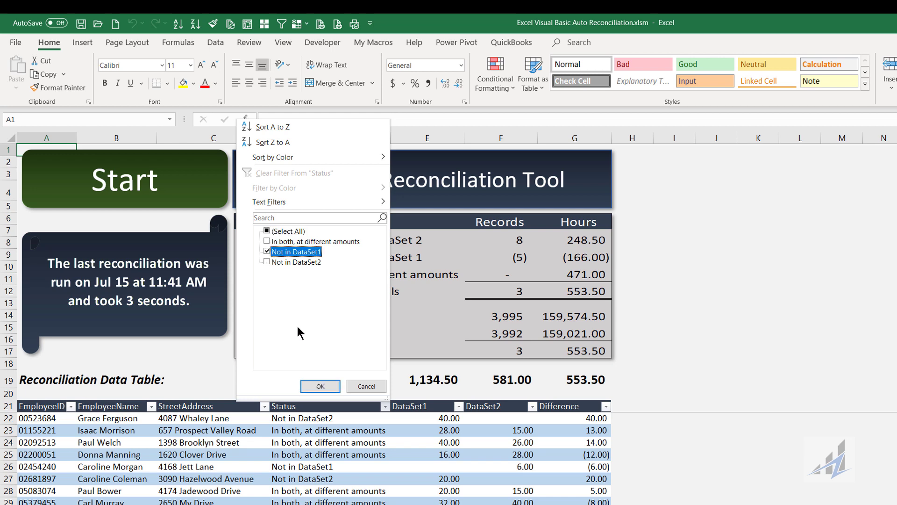
left_click(320, 386)
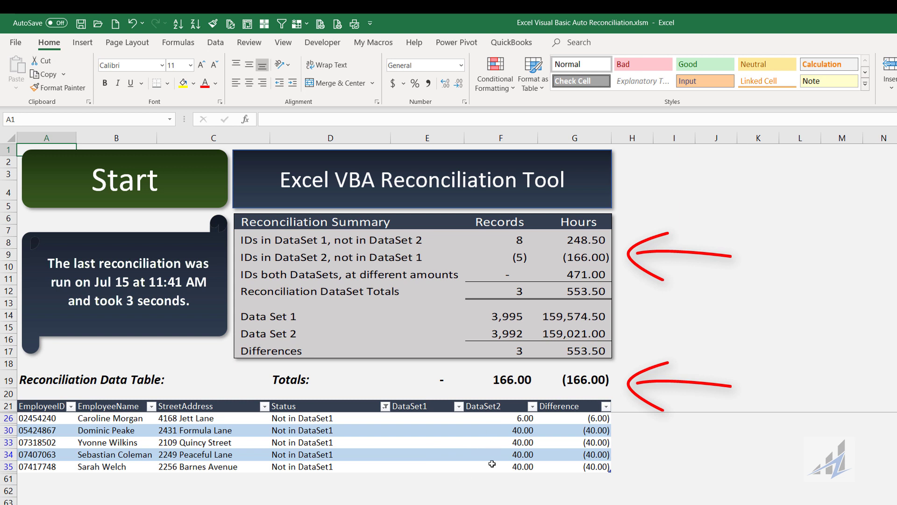
- Switch the Status column filter to show only "Not in DataSet2" records
left_click(385, 407)
left_click(268, 262)
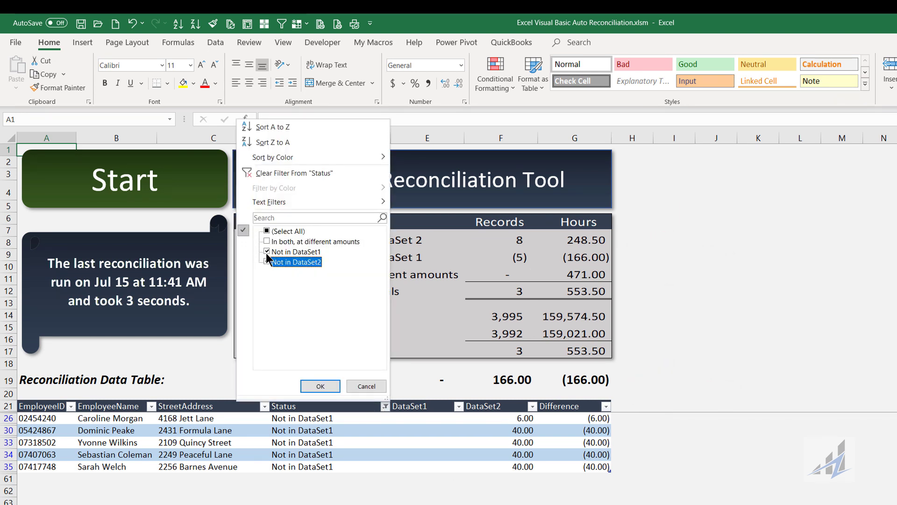
left_click(267, 251)
left_click(316, 385)
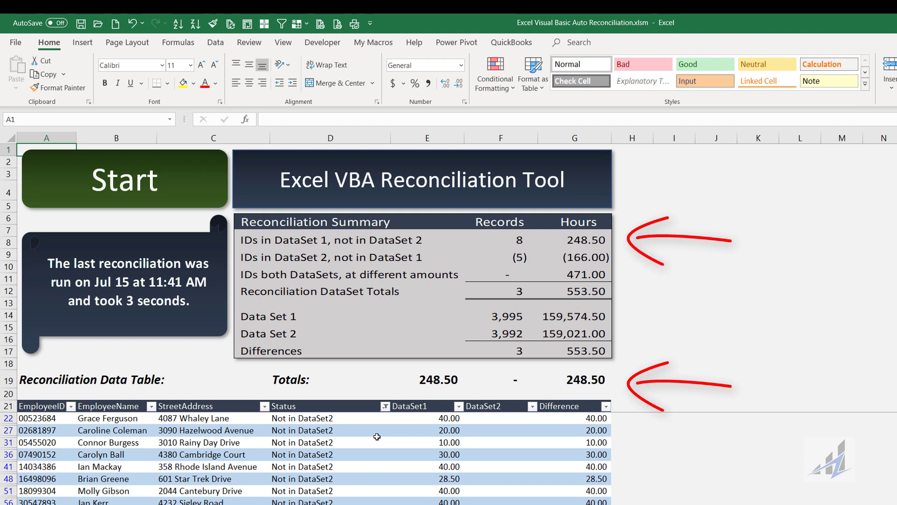
- Show all statuses again in the reconciliation data table's Status column
left_click(385, 406)
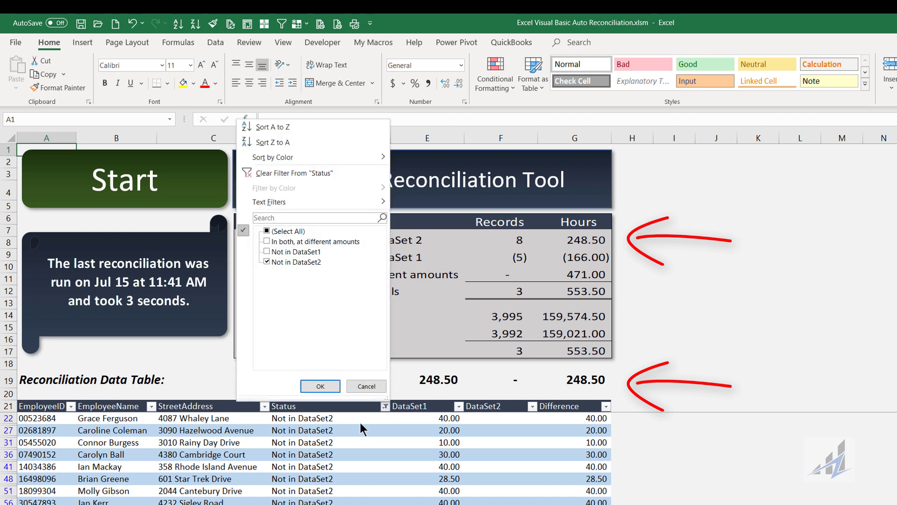
left_click(267, 231)
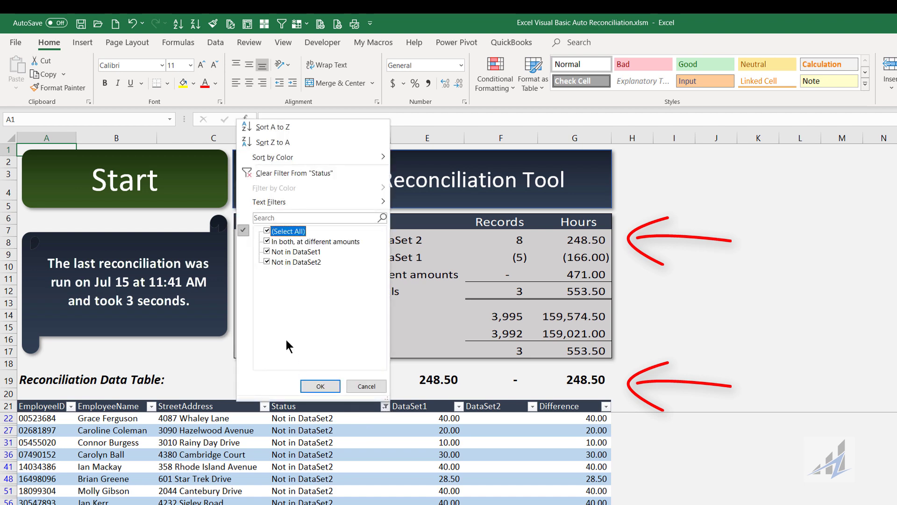
left_click(321, 386)
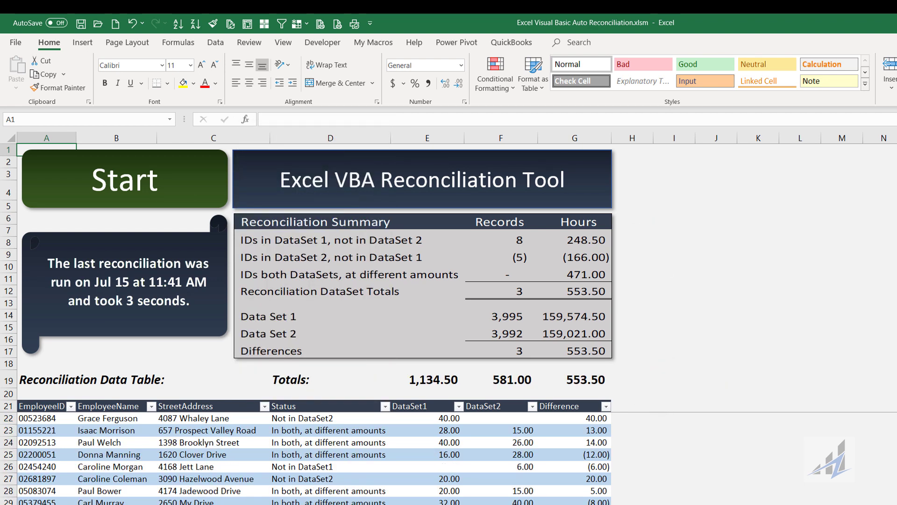
- On the DataSet2 sheet, delete the four records in rows 58 to 61
key("ctrl+Page_Down")
left_click_drag(8, 421, 9, 463)
key("ctrl+minus")
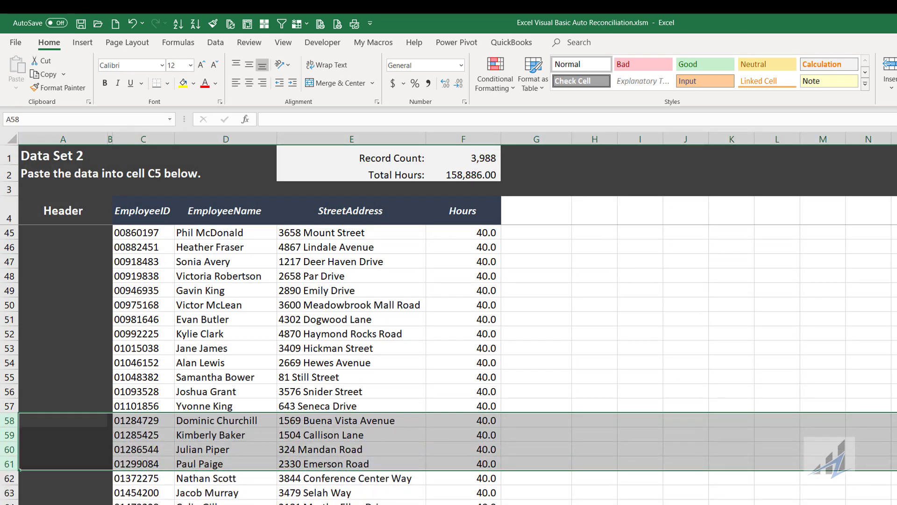
- Go back to the Report sheet and rerun the reconciliation with the reduced DataSet2
key("ctrl+Page_Up")
key("ctrl+Page_Up")
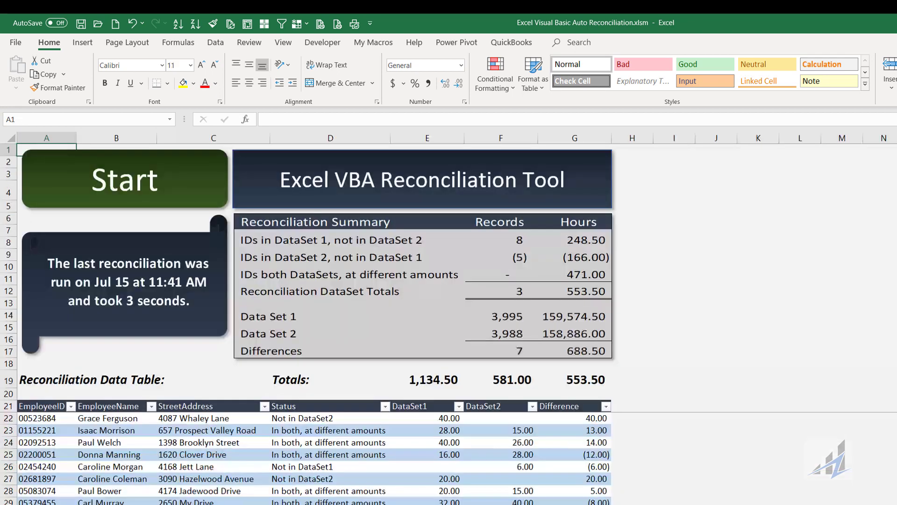
left_click(175, 161)
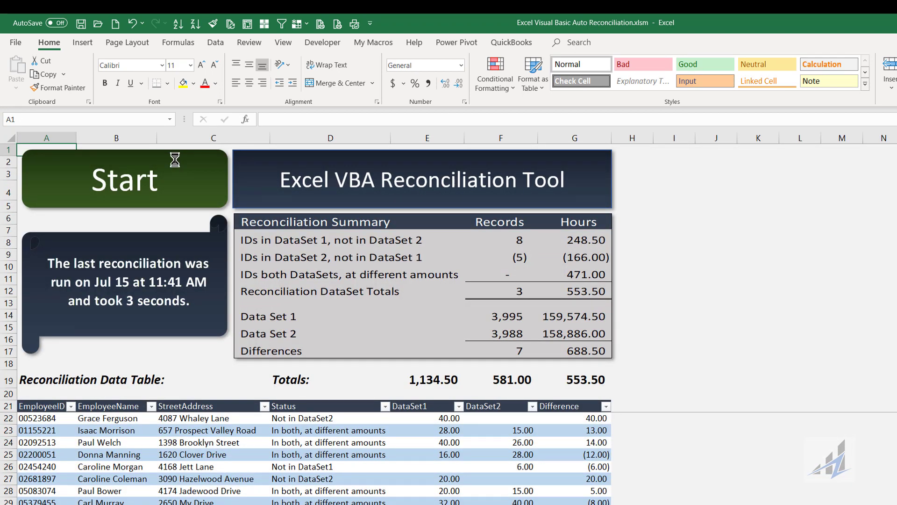